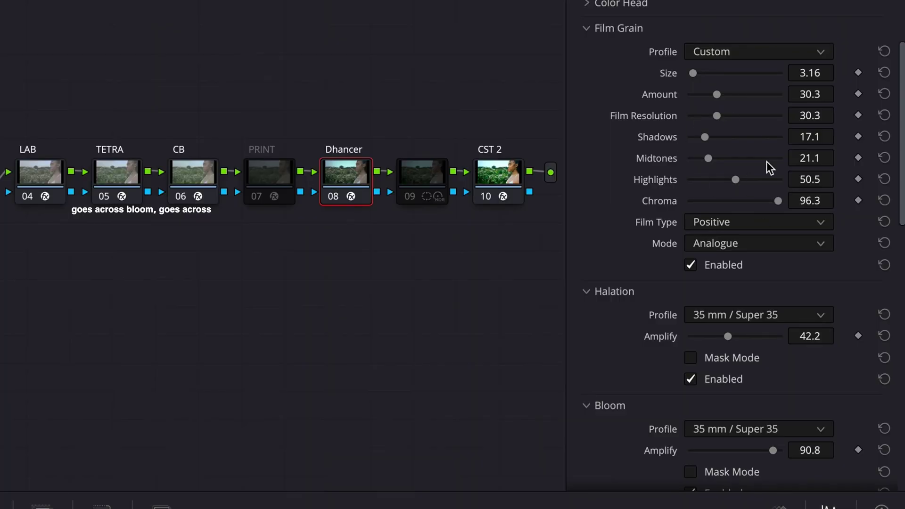
# - Tick Enabled for both Halation and Film Breath in the Dehancer Pro film settings
pyautogui.scroll(-5, 662, 188)
pyautogui.scroll(2, 691, 224)
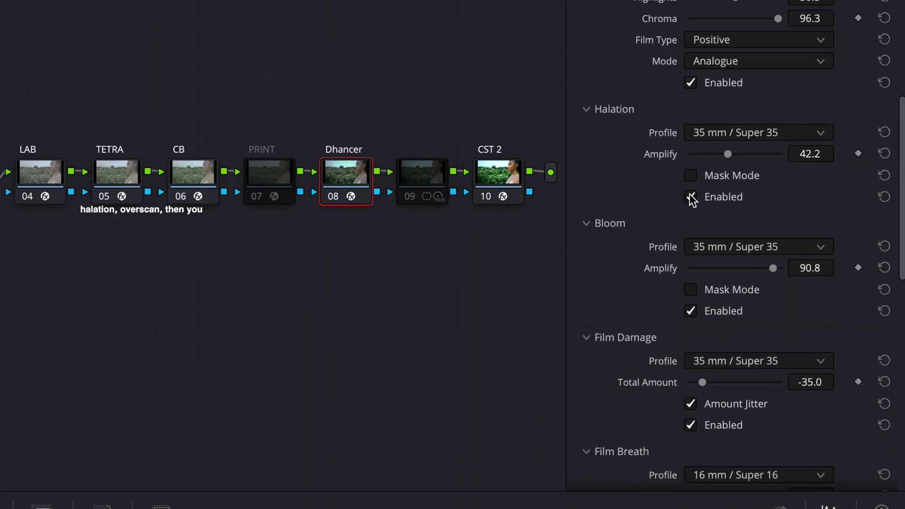
pyautogui.click(690, 197)
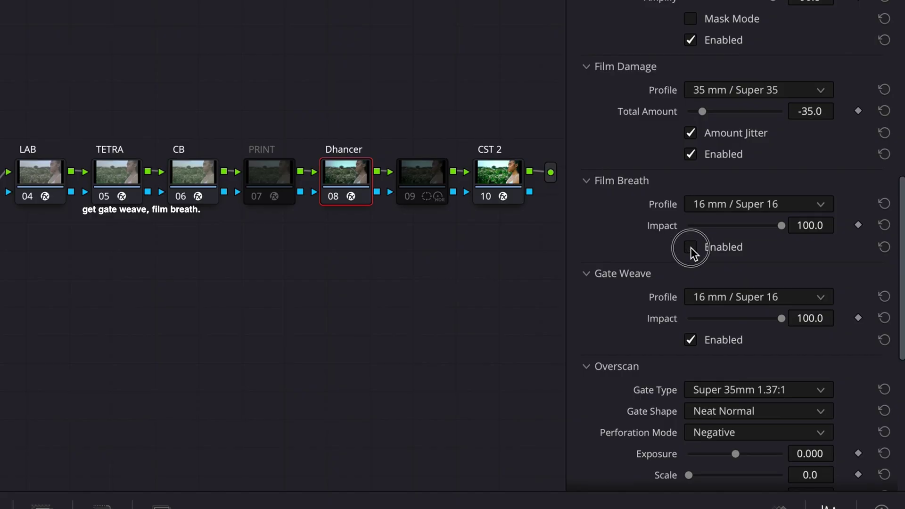
pyautogui.click(691, 246)
pyautogui.scroll(-2, 690, 249)
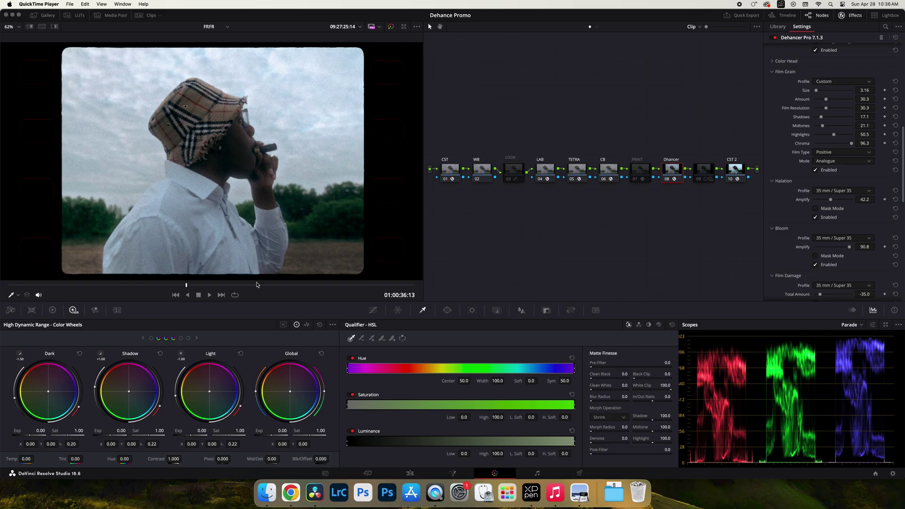
# - Show the Clips thumbnail strip and step down to the clip of the couple facing the trees
pyautogui.click(148, 15)
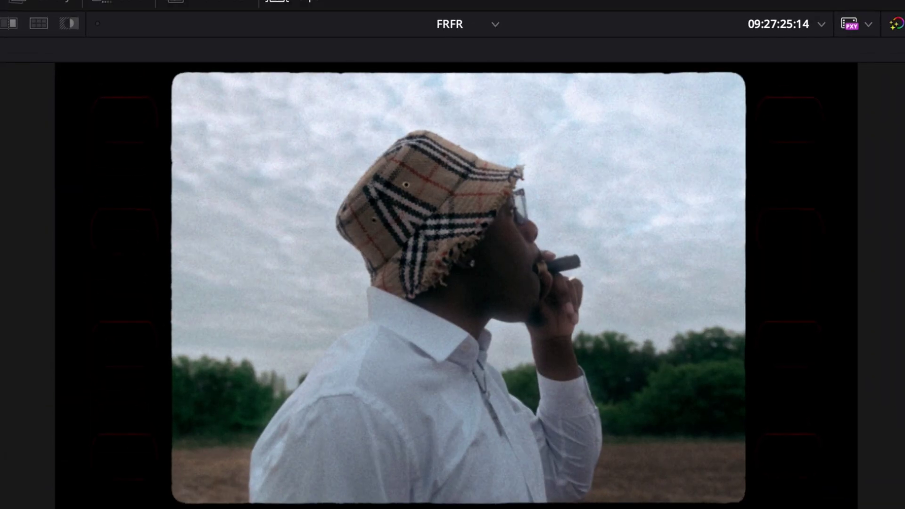
pyautogui.press('Down')
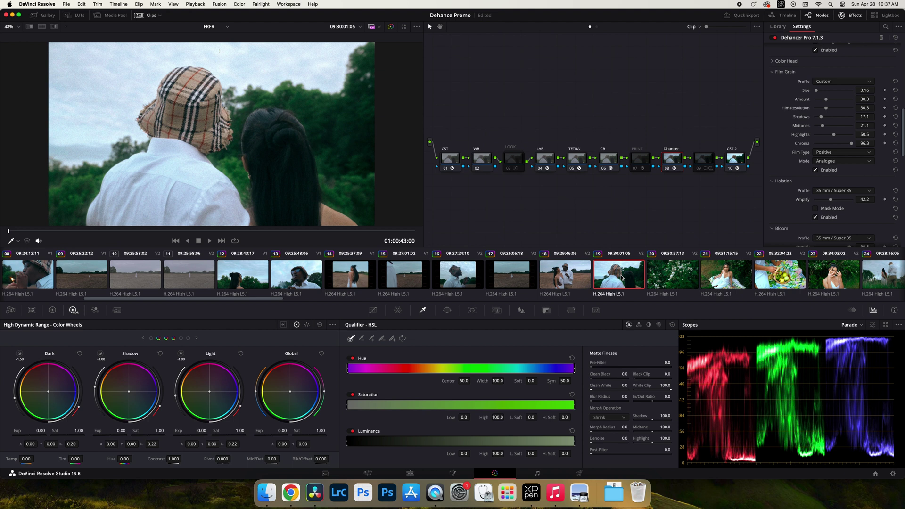
pyautogui.scroll(-2, 808, 104)
pyautogui.scroll(3, 808, 103)
pyautogui.scroll(-1, 808, 103)
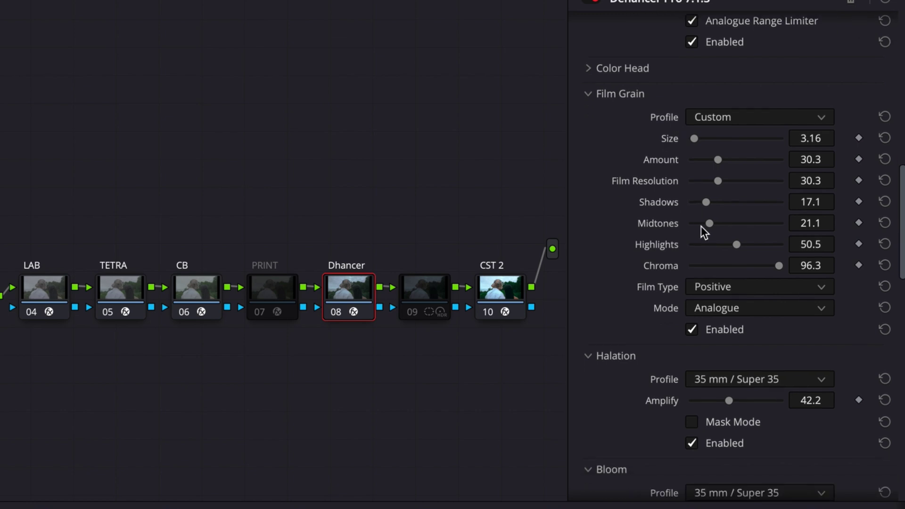
pyautogui.scroll(-5, 647, 140)
pyautogui.scroll(3, 647, 140)
pyautogui.scroll(2, 645, 140)
pyautogui.scroll(-7, 646, 141)
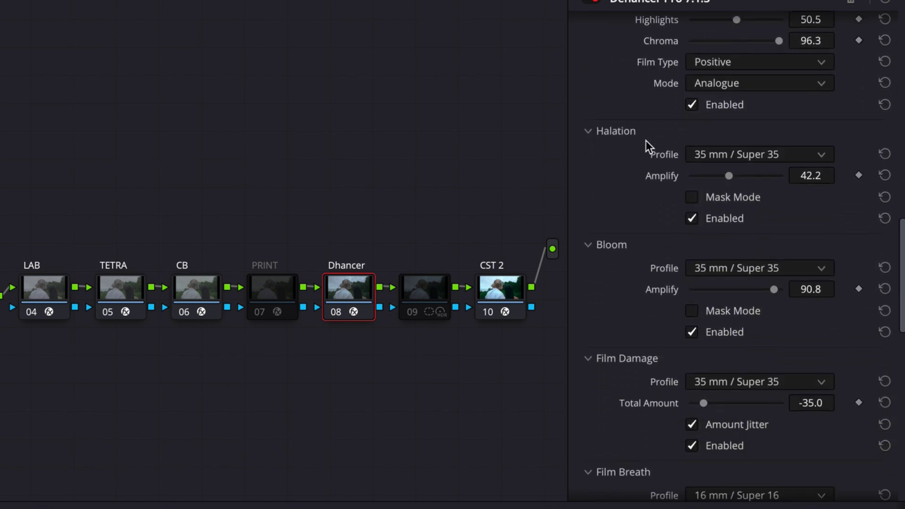
pyautogui.scroll(-6, 645, 140)
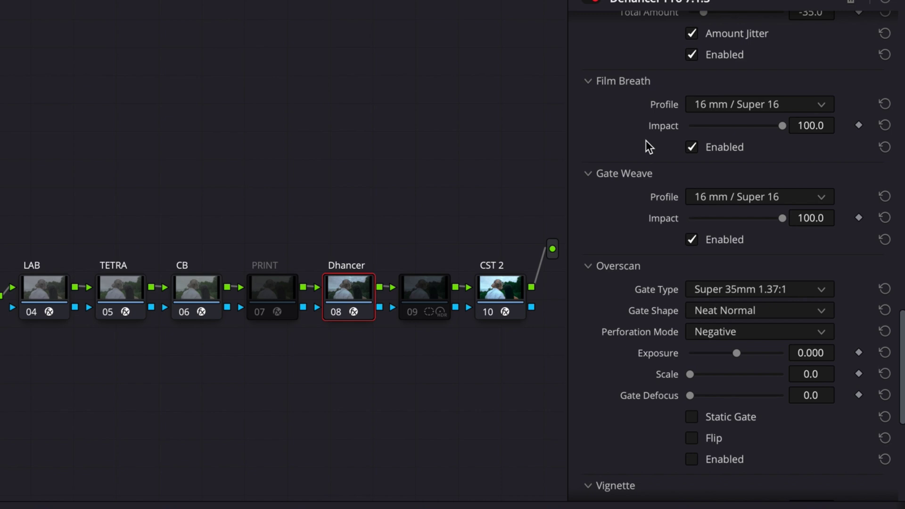
pyautogui.scroll(10, 645, 140)
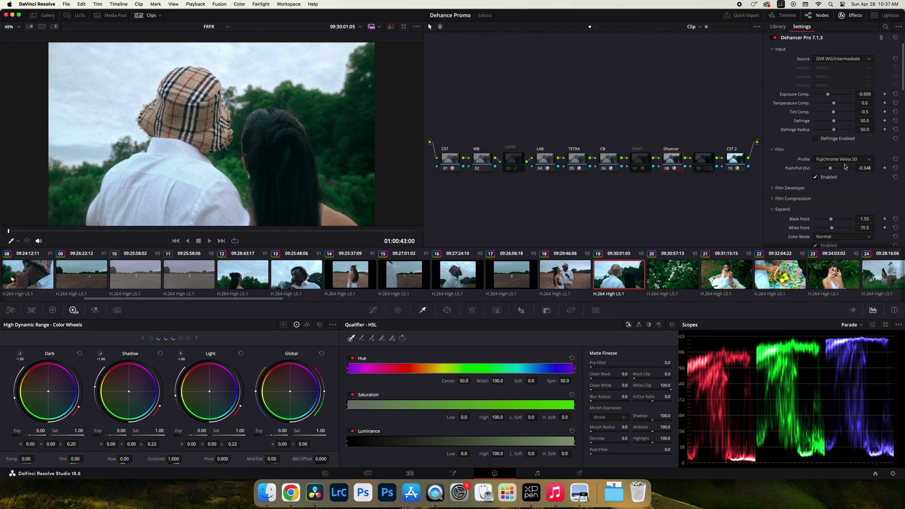
pyautogui.click(844, 163)
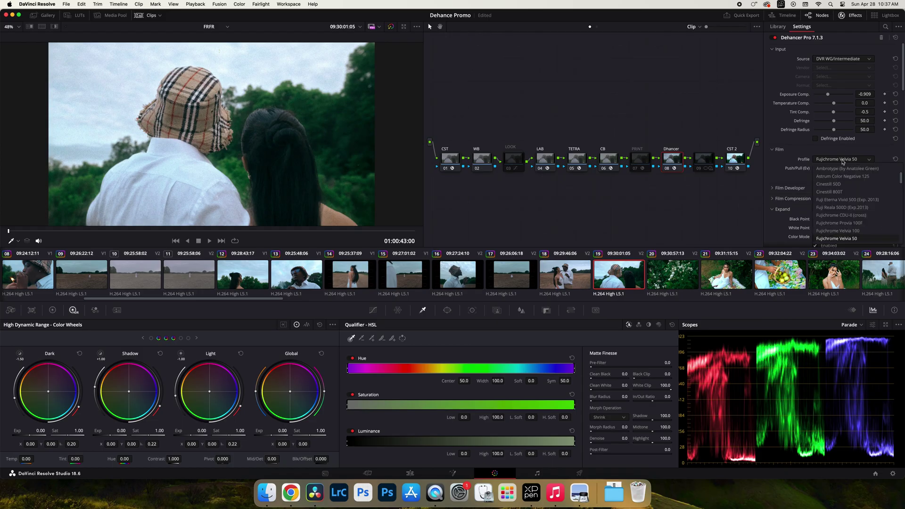
pyautogui.click(841, 183)
pyautogui.press('super+z')
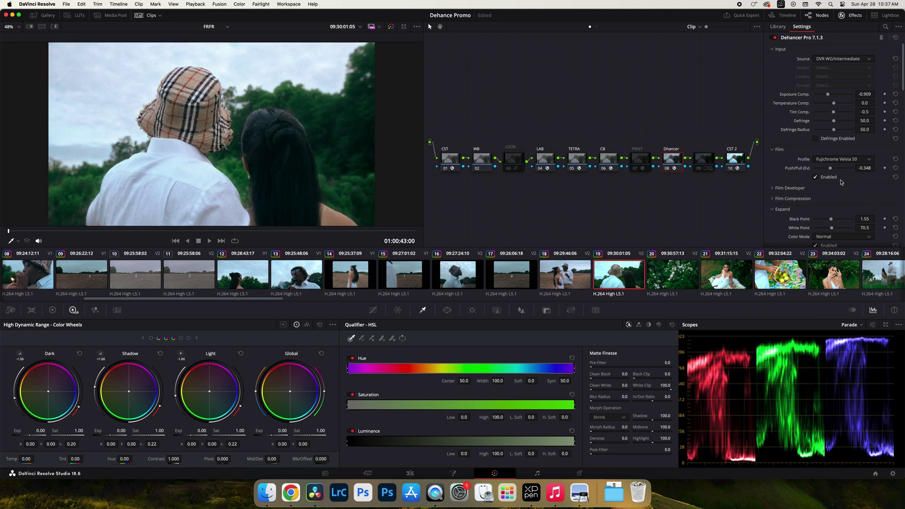
pyautogui.click(845, 160)
pyautogui.scroll(-5, 855, 170)
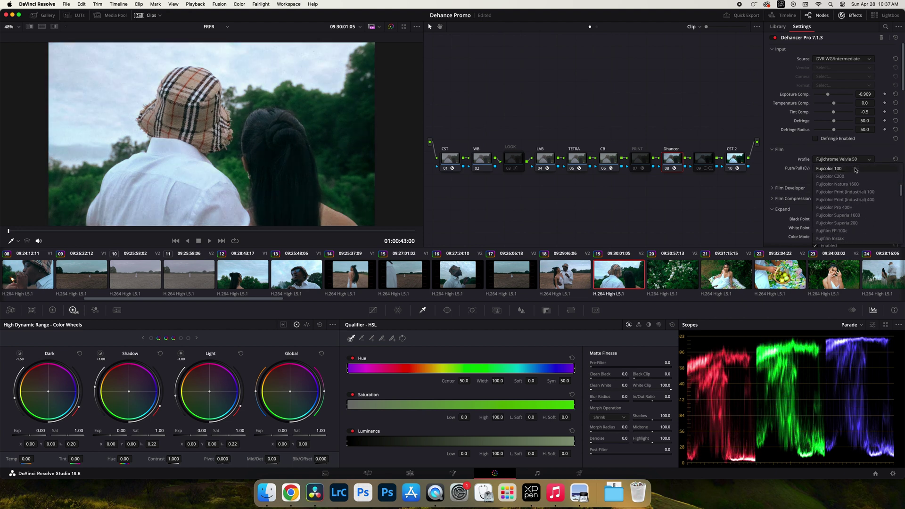
pyautogui.scroll(-10, 855, 170)
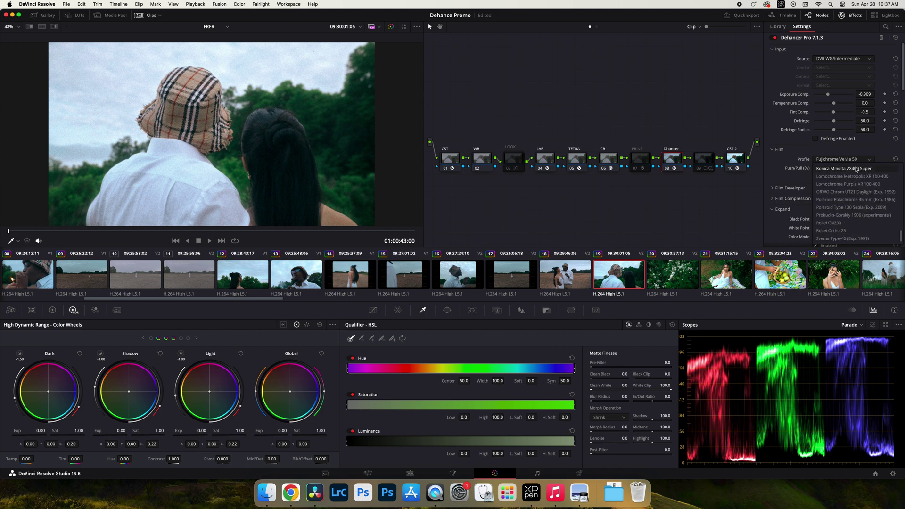
pyautogui.click(638, 193)
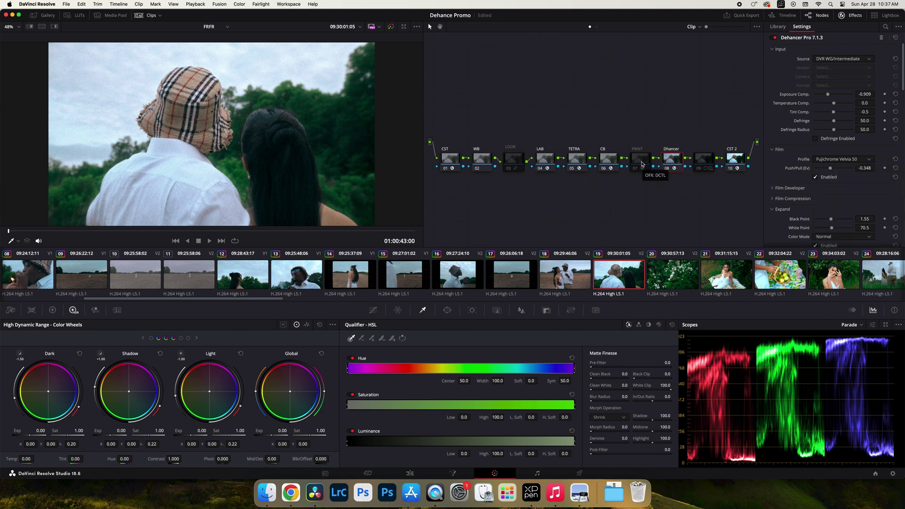
# - Preview node 07 PRINT's Rec709 Kodak 2383 D55 DCTL look, then leave the node disabled
pyautogui.click(641, 164)
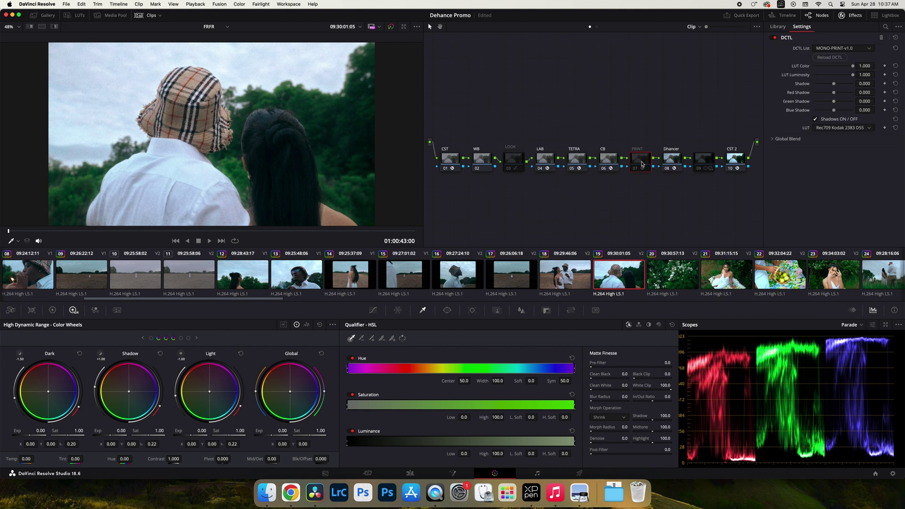
pyautogui.hotkey('ctrl', 'd')
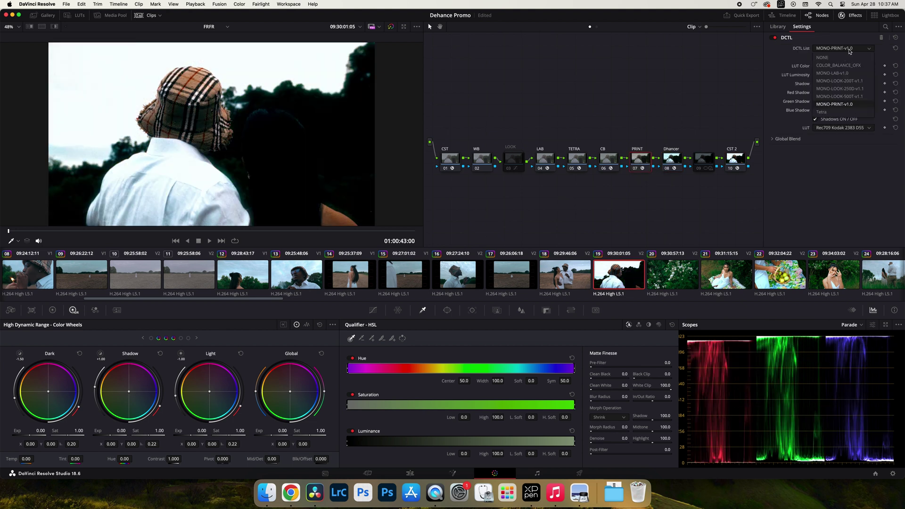
pyautogui.click(843, 128)
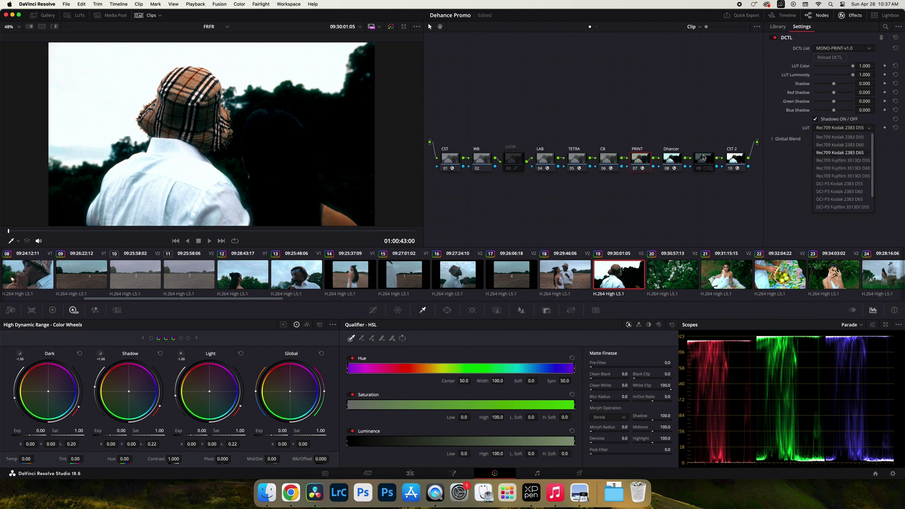
pyautogui.click(640, 170)
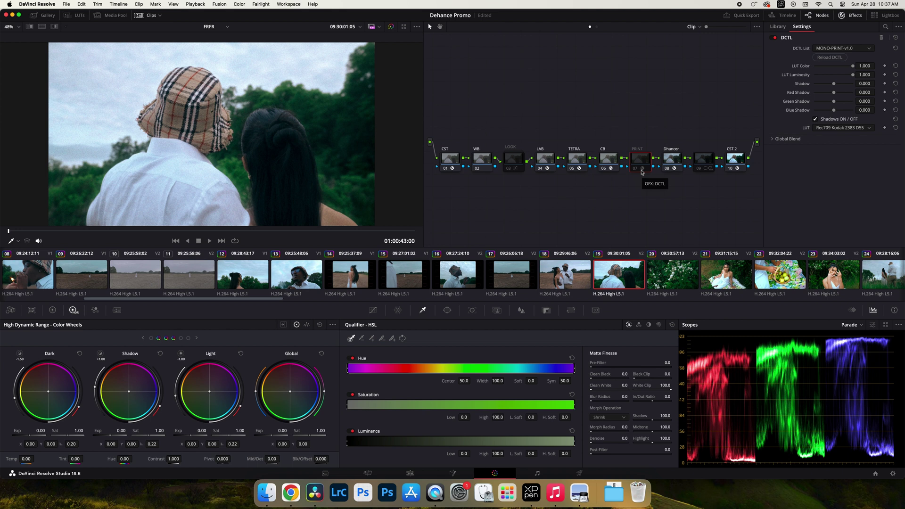
# - Select node 08 Dhancer and browse its film stock profiles without changing the selection
pyautogui.click(673, 159)
pyautogui.click(842, 159)
pyautogui.scroll(-3, 841, 175)
pyautogui.scroll(10, 841, 176)
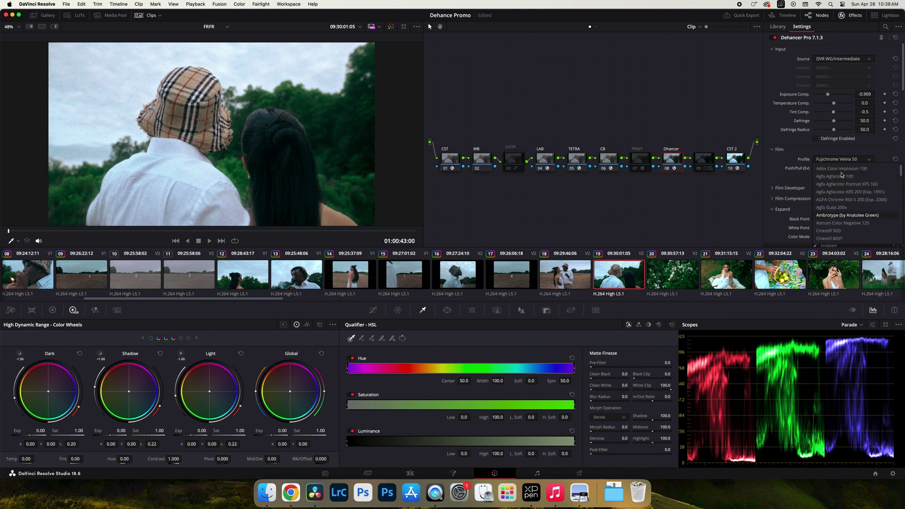
pyautogui.click(803, 153)
# - Check the Print section's profile list, keeping Fujifilm 3513 Print film
pyautogui.scroll(-8, 819, 162)
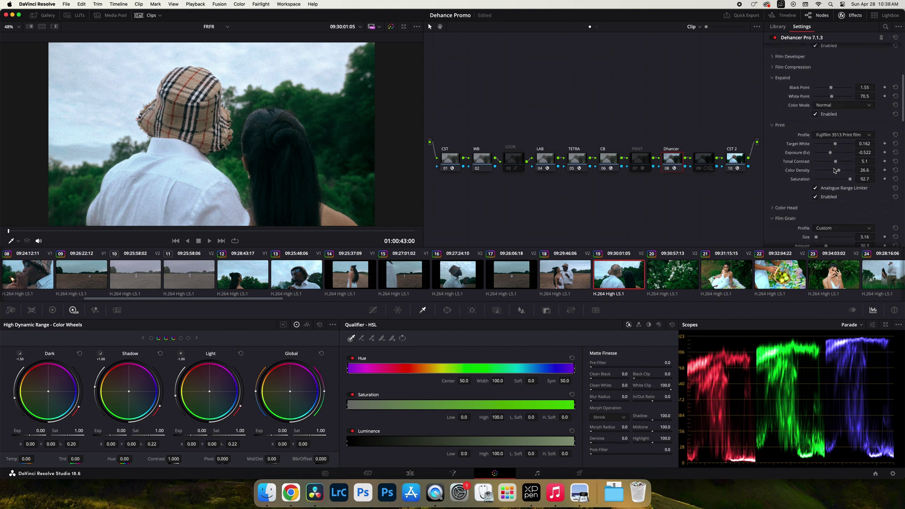
pyautogui.click(829, 136)
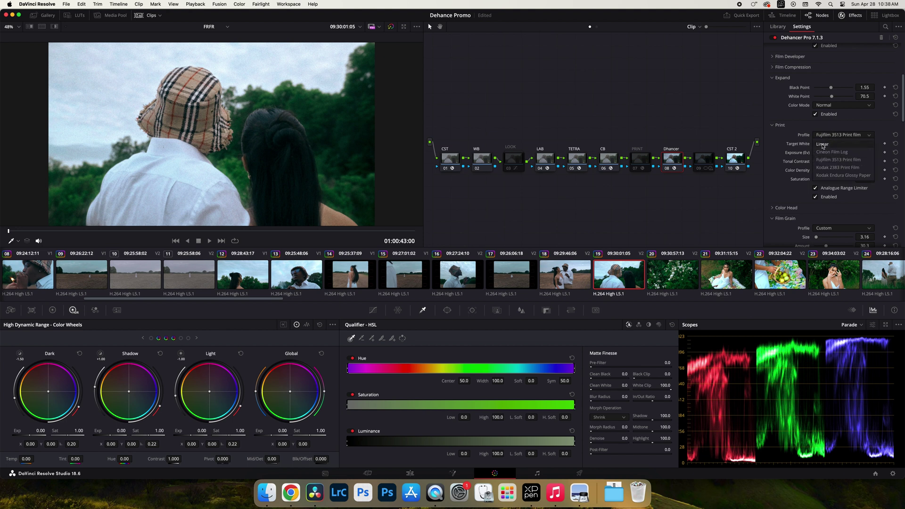
pyautogui.click(804, 128)
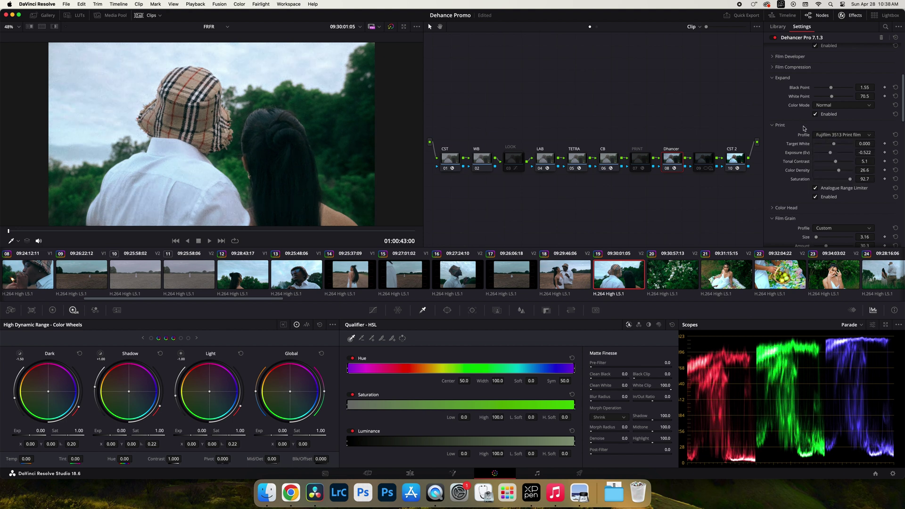